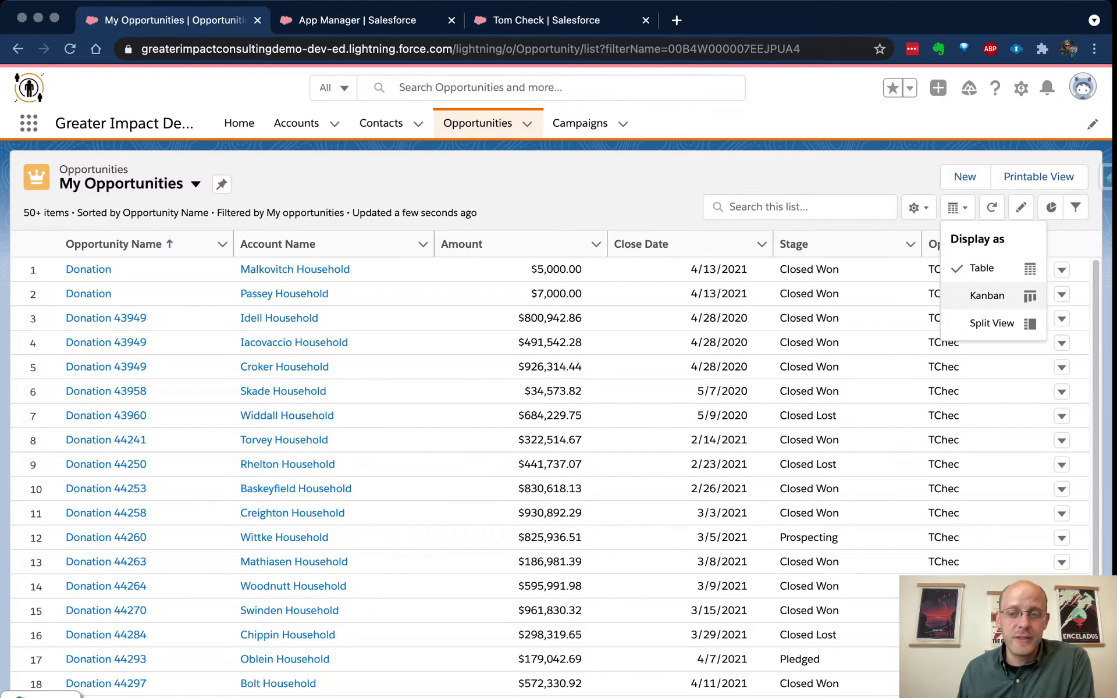
# Display the opportunities list as a Kanban board and review the Event Ticket and Donation boards across their stages
pyautogui.click(987, 295)
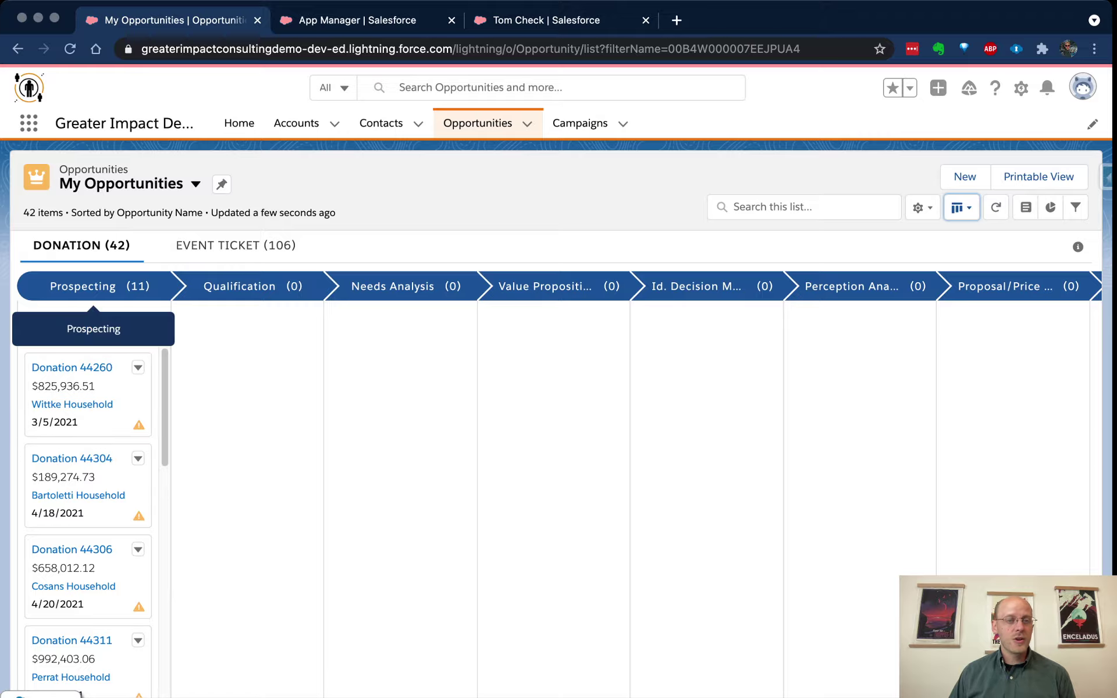
pyautogui.click(236, 245)
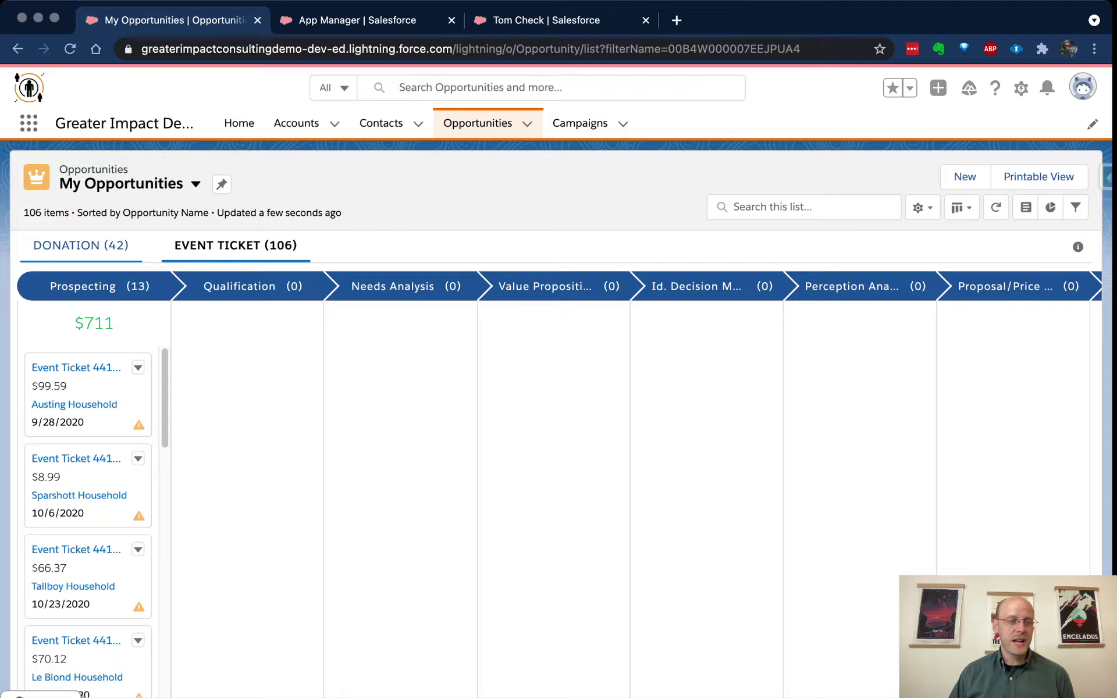
pyautogui.click(82, 246)
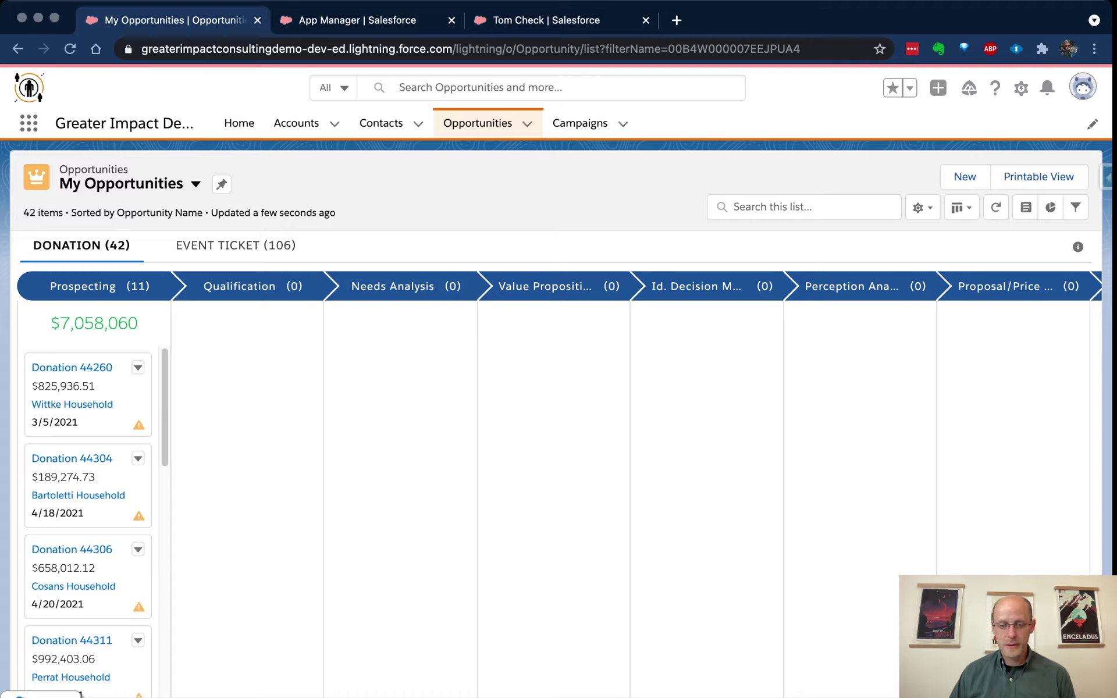
pyautogui.hscroll(10, 560, 483)
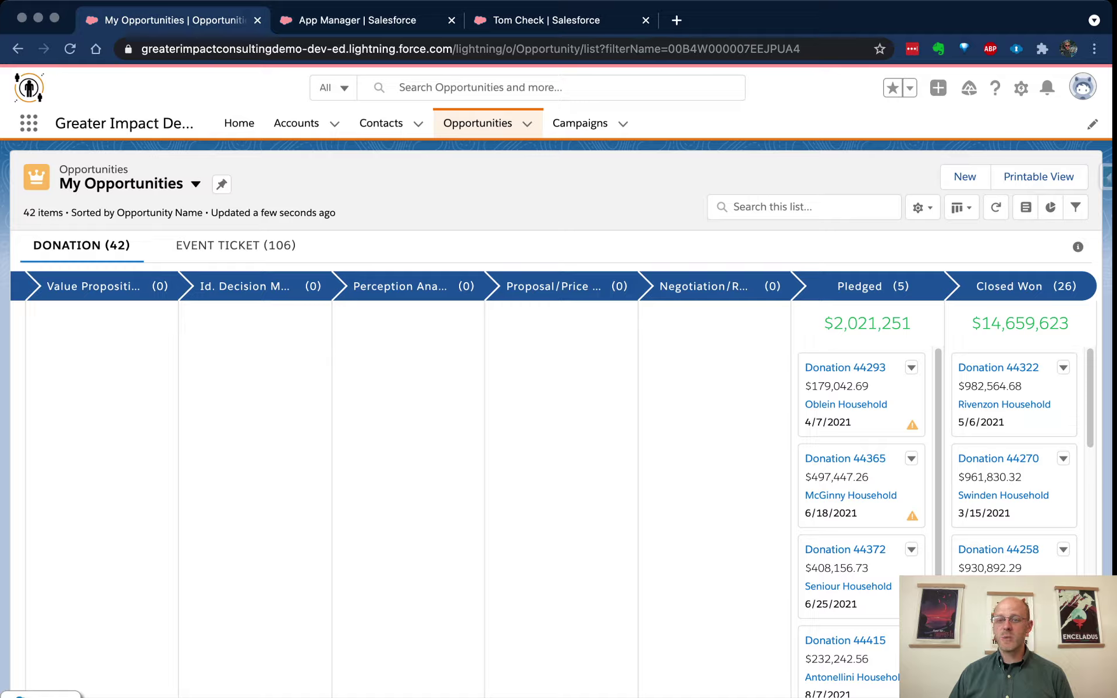
pyautogui.hscroll(-10, 560, 483)
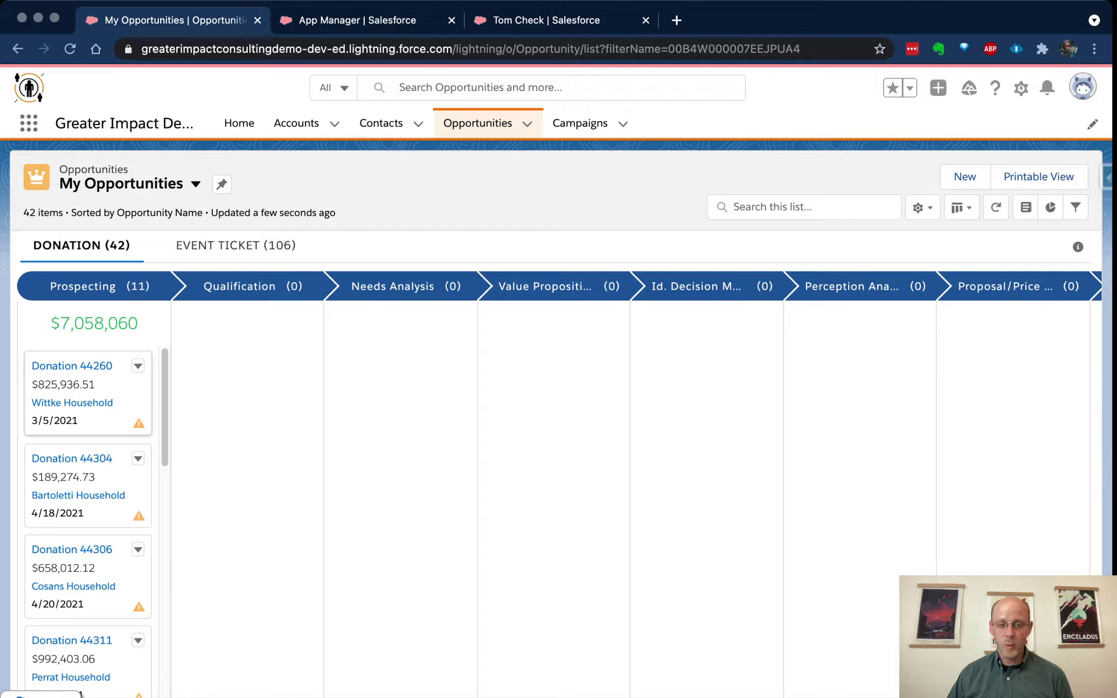
# Move Donation 44260 from Prospecting to the Perception Analysis stage on the Donation board
pyautogui.moveTo(87, 386); pyautogui.dragTo(88, 387)
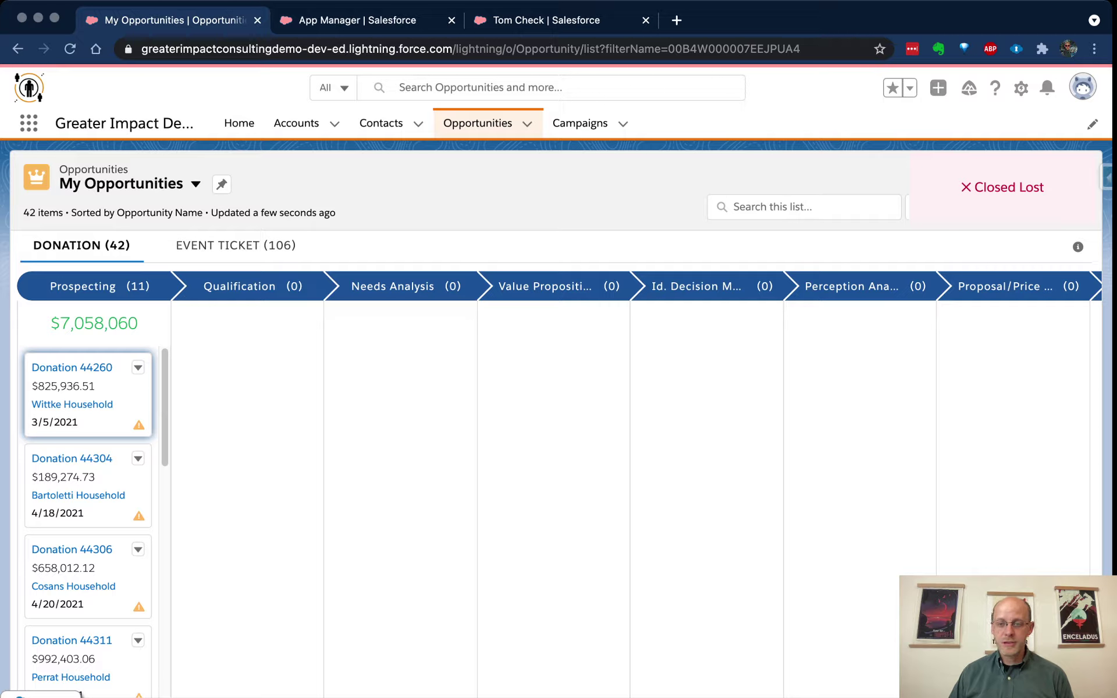
pyautogui.press('Right')
pyautogui.press('Right')
pyautogui.press('Right')
pyautogui.press('Right')
pyautogui.press('Right')
pyautogui.press('space')
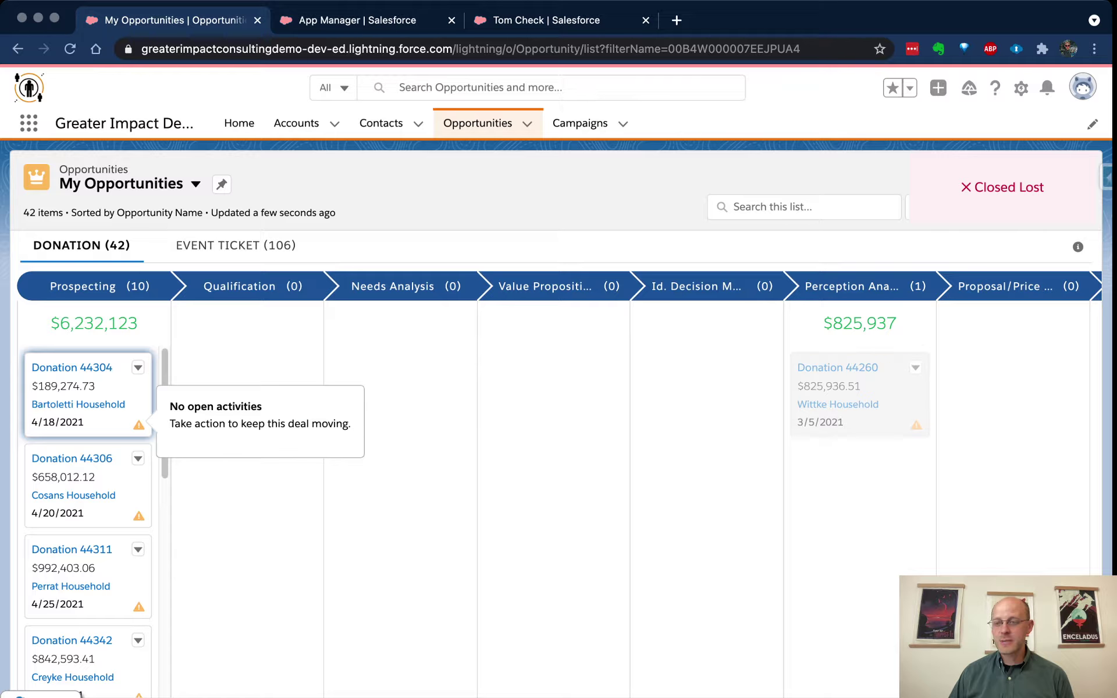
# Move Donations 44304 and 44342 from Prospecting to the Proposal/Price stage, and Donation 44306 to Perception Analysis
pyautogui.moveTo(137, 423); pyautogui.dragTo(1009, 407)
pyautogui.moveTo(74, 405); pyautogui.dragTo(859, 483)
pyautogui.moveTo(73, 495); pyautogui.dragTo(991, 495)
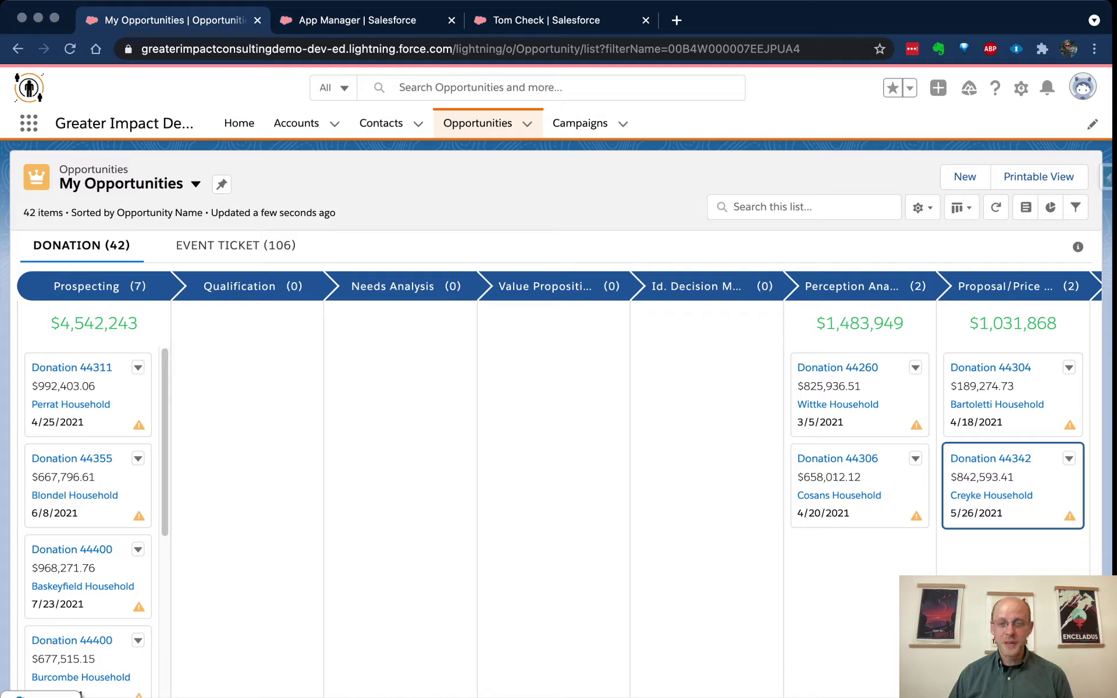
pyautogui.moveTo(1069, 425)
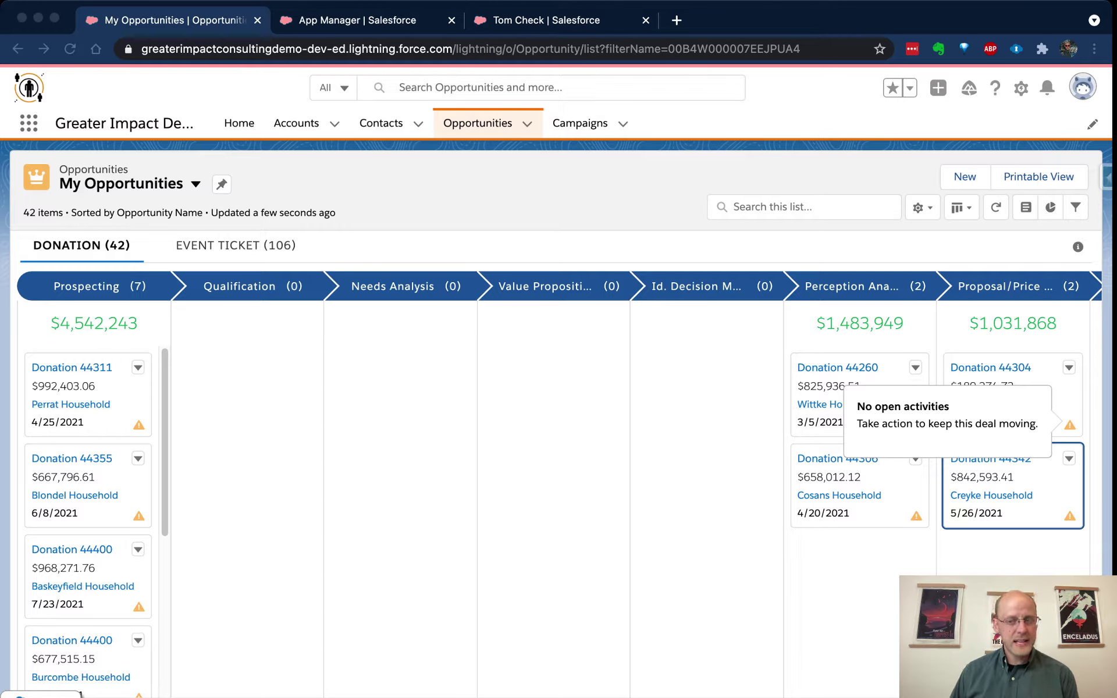
# Check the Kanban settings without changing them, and highlight the totals of the Prospecting and Perception Analysis columns
pyautogui.click(922, 208)
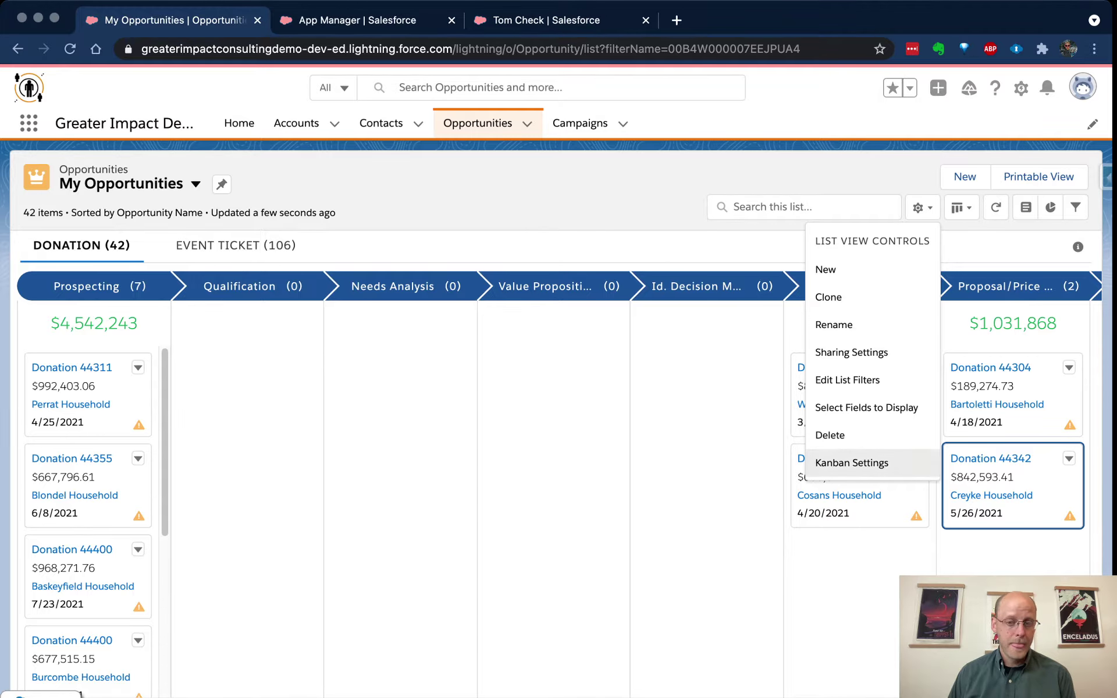
pyautogui.press('Return')
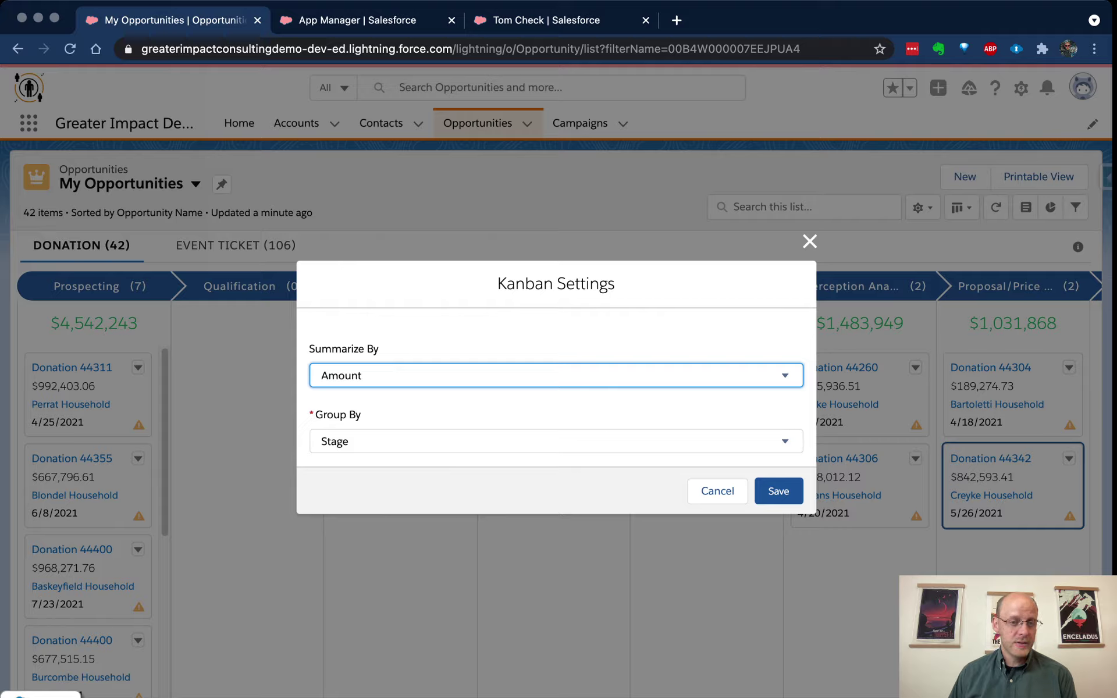
pyautogui.click(717, 491)
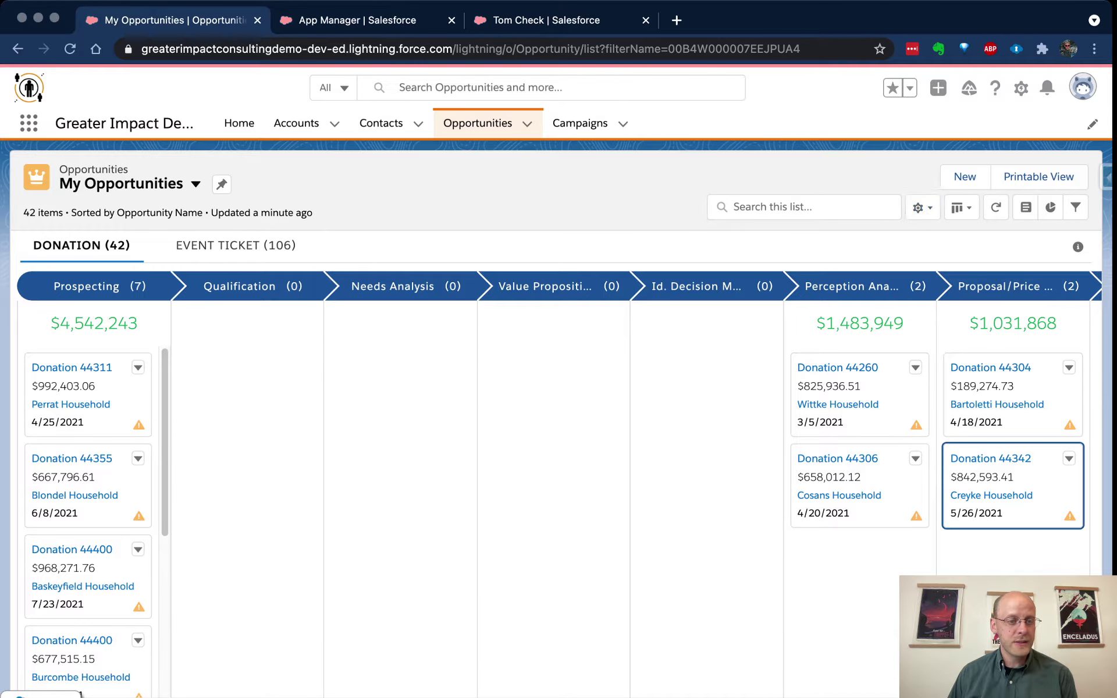
pyautogui.moveTo(60, 323); pyautogui.dragTo(138, 323)
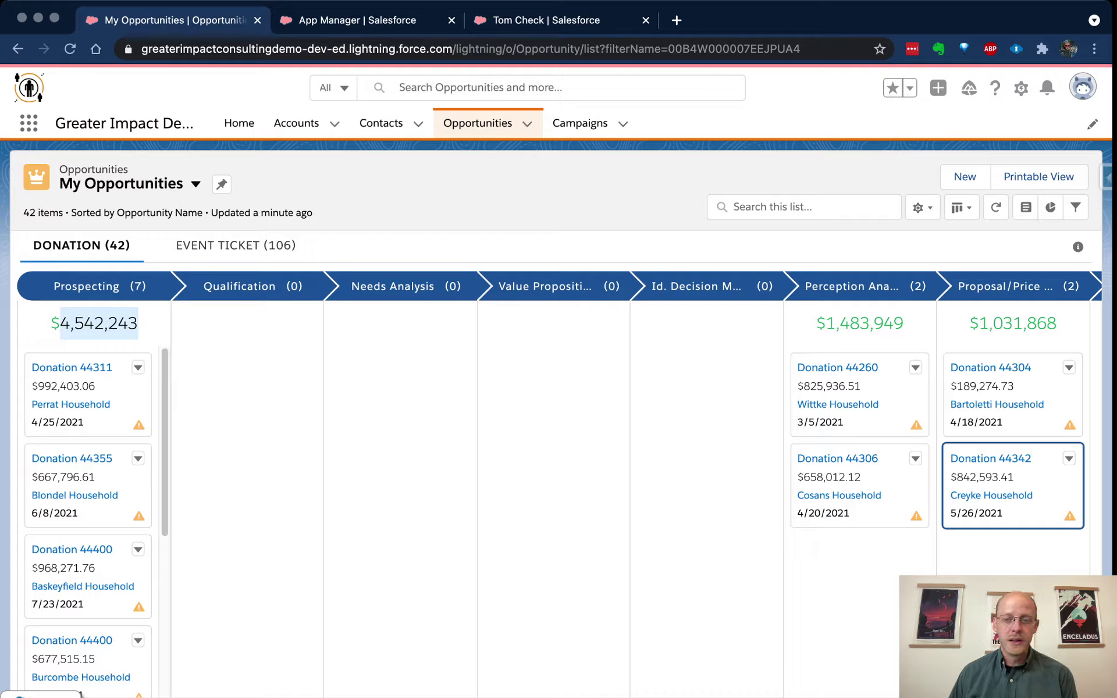
pyautogui.moveTo(816, 323); pyautogui.dragTo(884, 323)
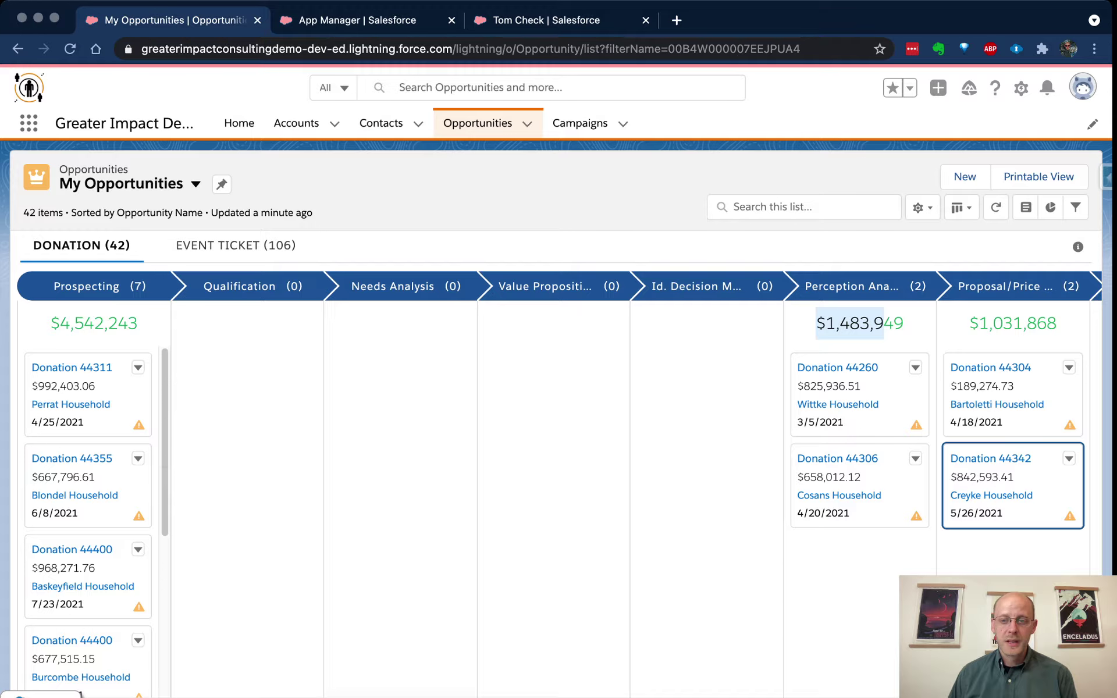
# Set the Kanban board to group opportunities by Type and save the settings
pyautogui.click(961, 208)
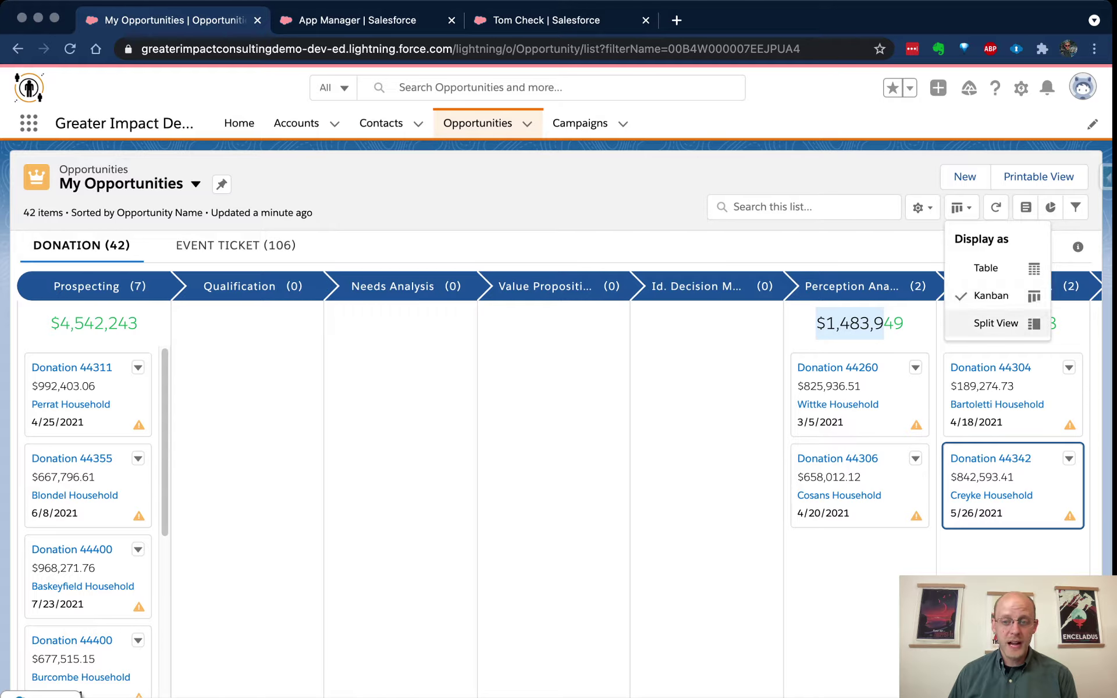
pyautogui.click(961, 207)
pyautogui.click(918, 207)
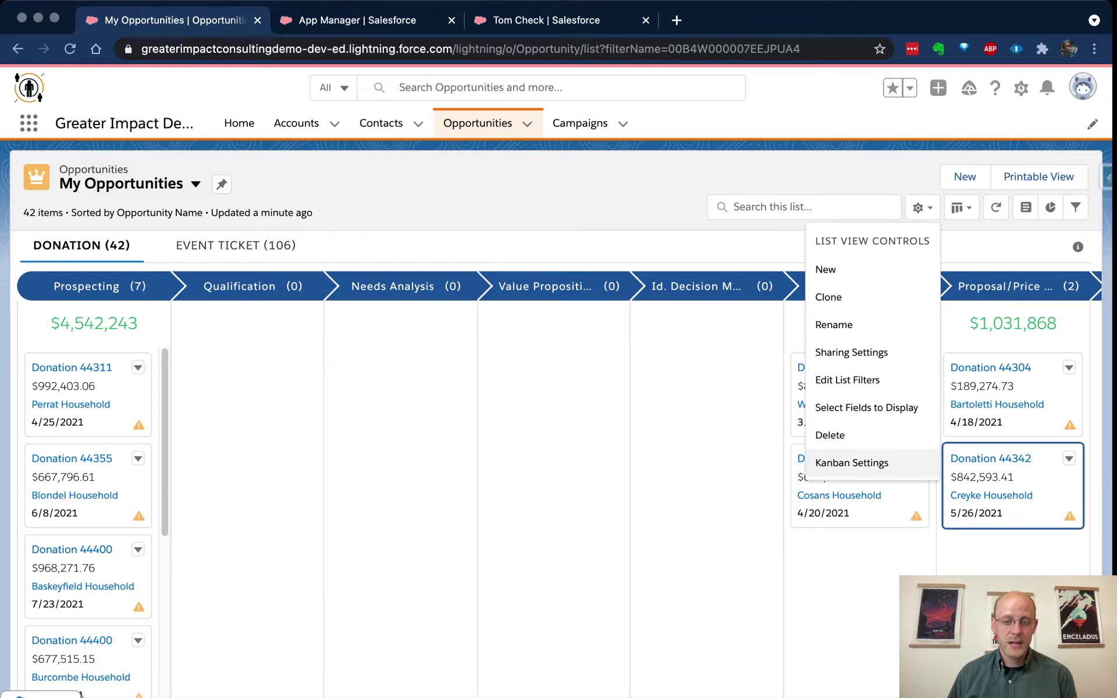
pyautogui.click(832, 463)
pyautogui.press('Tab')
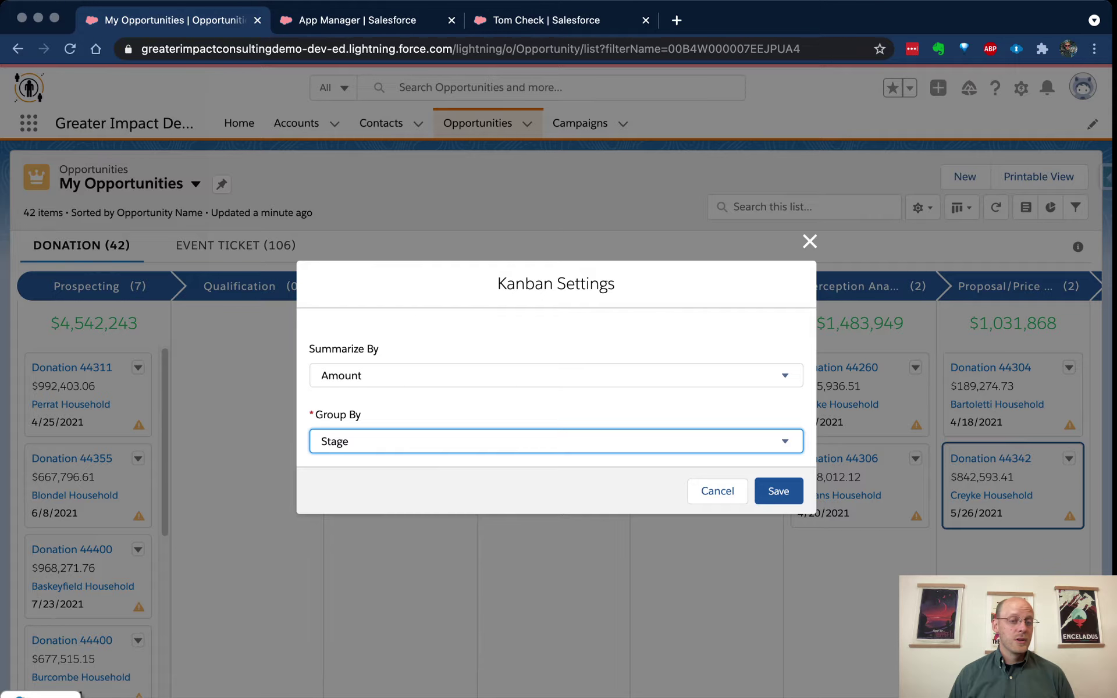
pyautogui.click(348, 459)
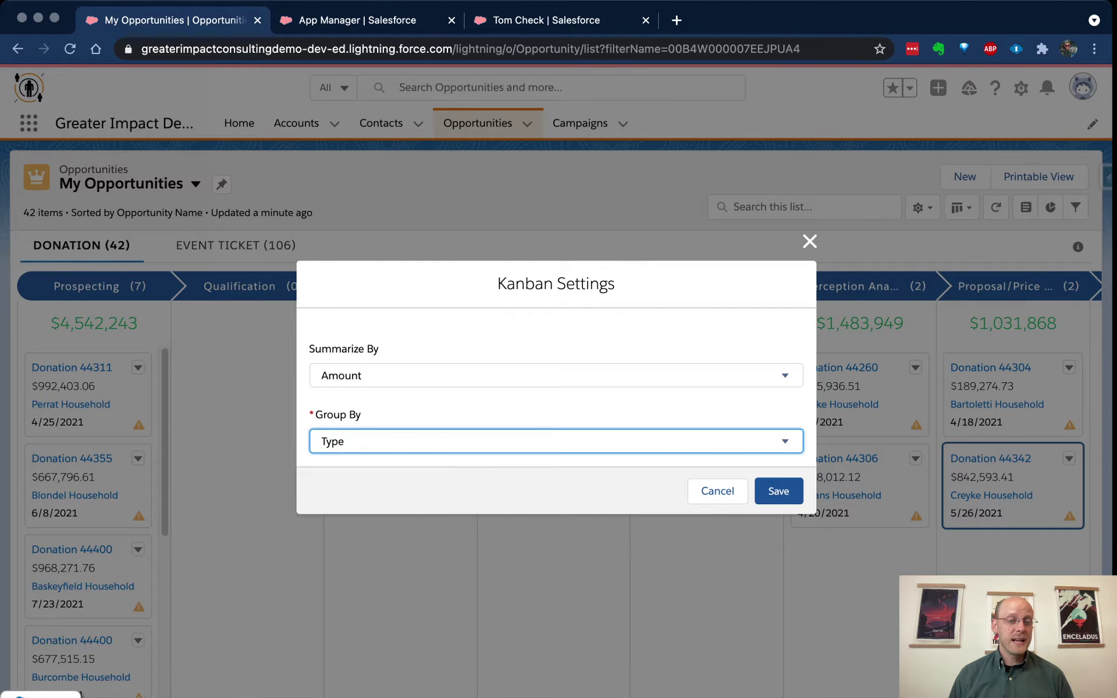
pyautogui.click(778, 491)
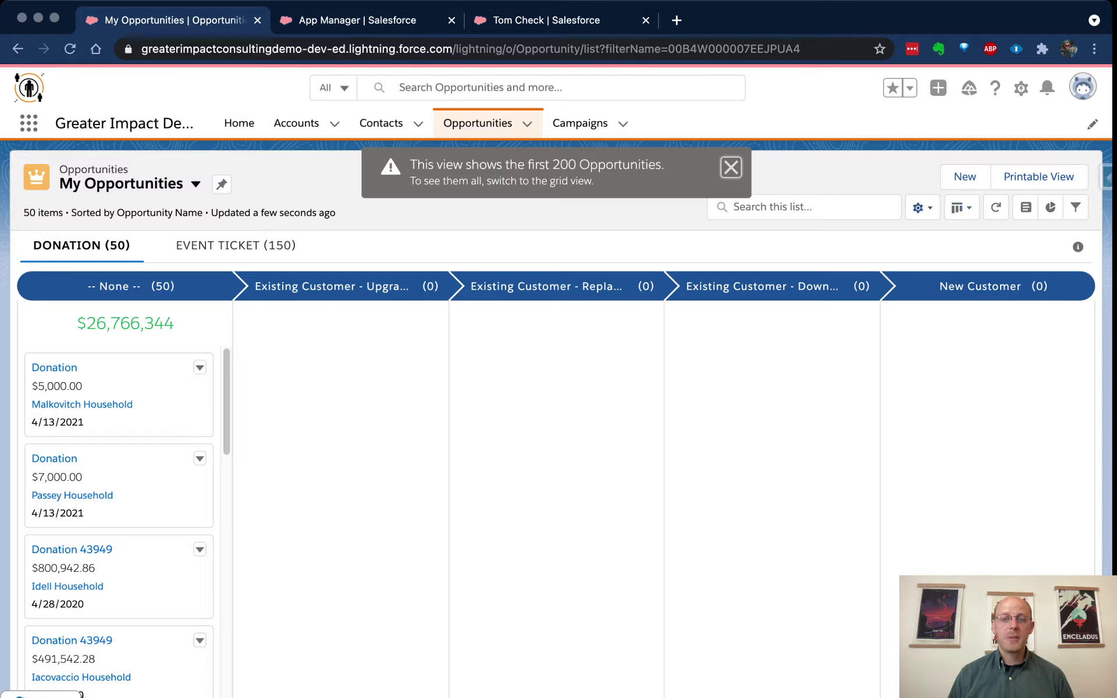
# Set the Kanban board to group opportunities by Acknowledgment Status, summarized by Amount, and save the settings
pyautogui.click(922, 207)
pyautogui.click(851, 463)
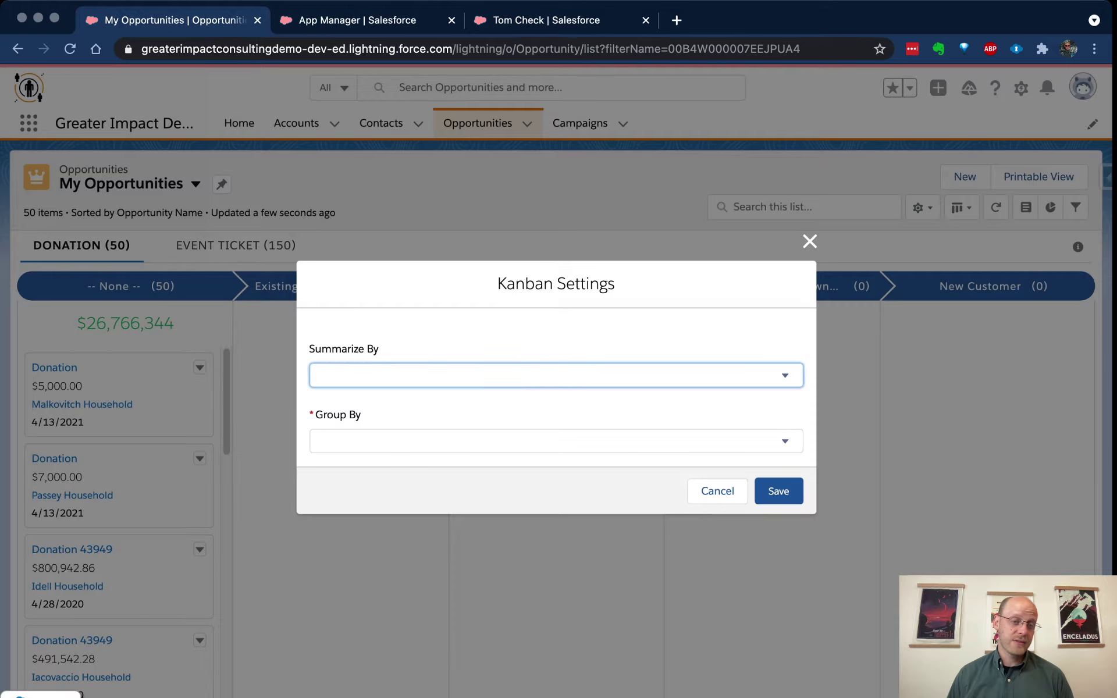
pyautogui.press('Tab')
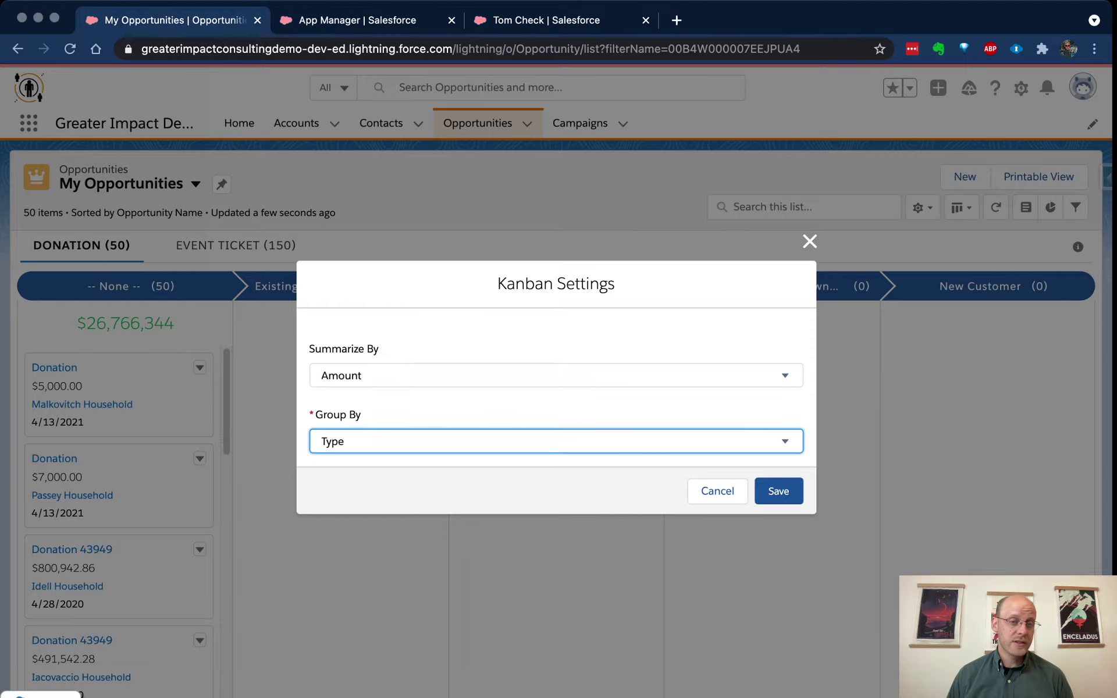
pyautogui.press('a')
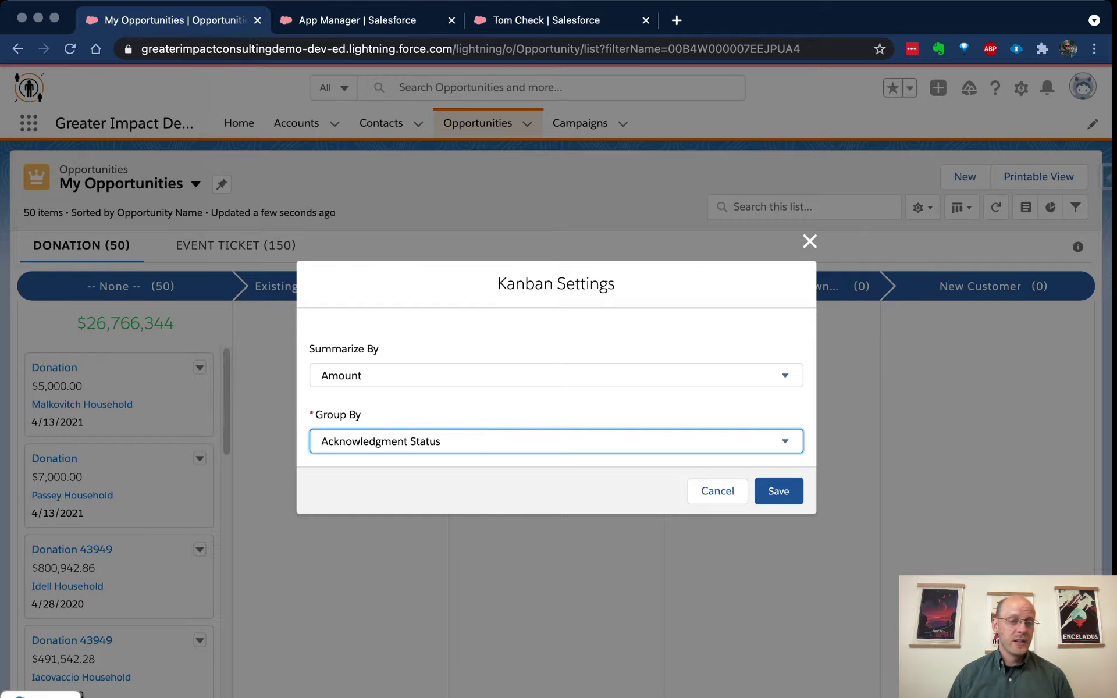
pyautogui.click(779, 491)
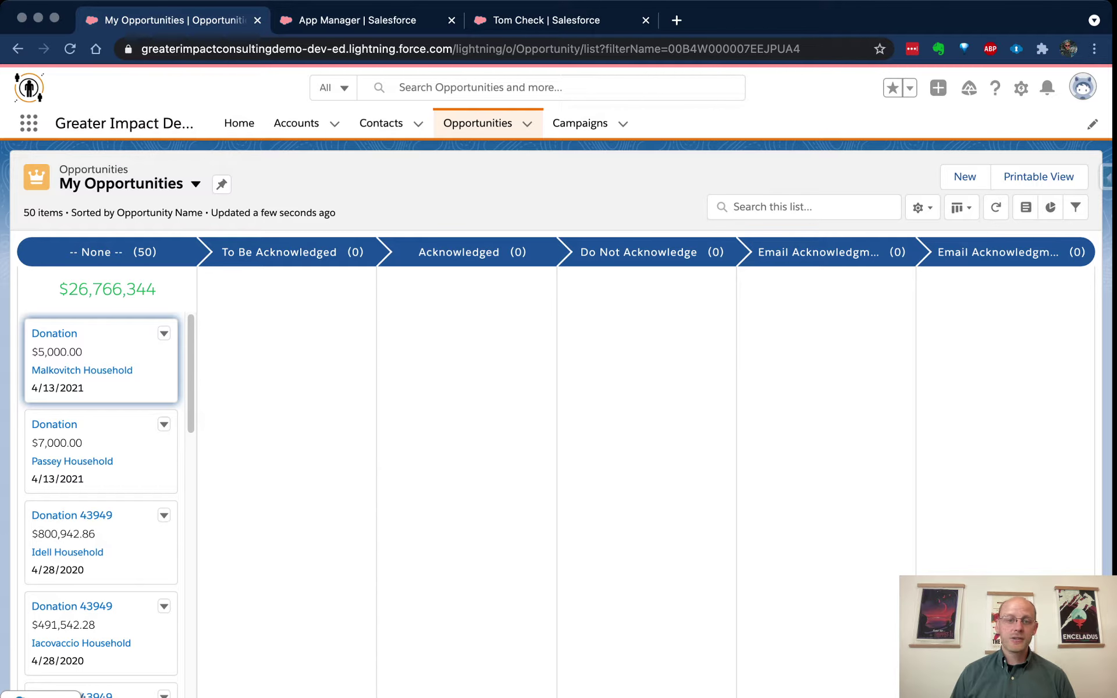
# Move the $5,000.00 and $800,942.86 donations to the first Email Acknowledgment column, and the $7,000.00 donation to Do Not Acknowledge
pyautogui.moveTo(87, 361); pyautogui.dragTo(826, 360)
pyautogui.moveTo(73, 370); pyautogui.dragTo(645, 361)
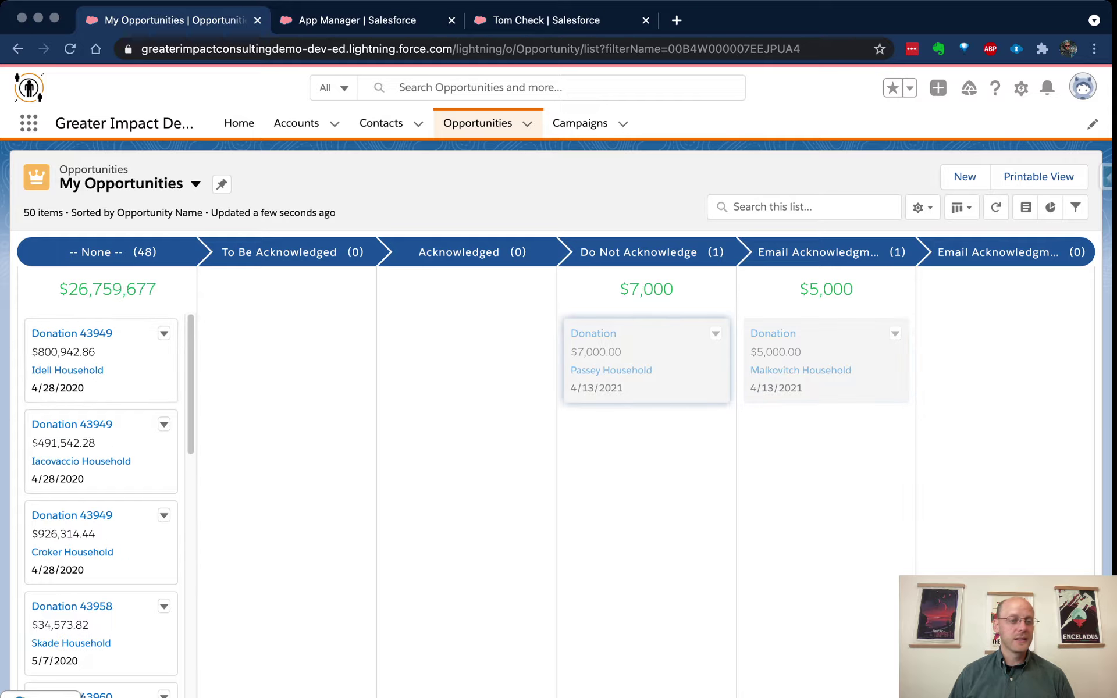
pyautogui.moveTo(87, 360); pyautogui.dragTo(825, 451)
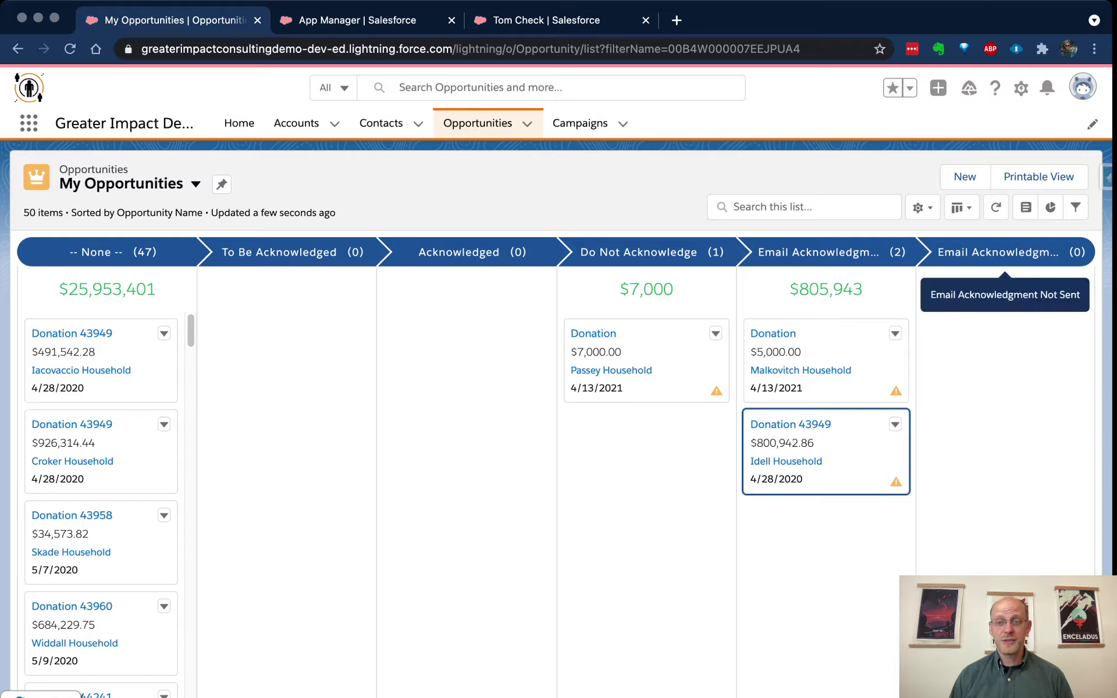
pyautogui.moveTo(895, 389)
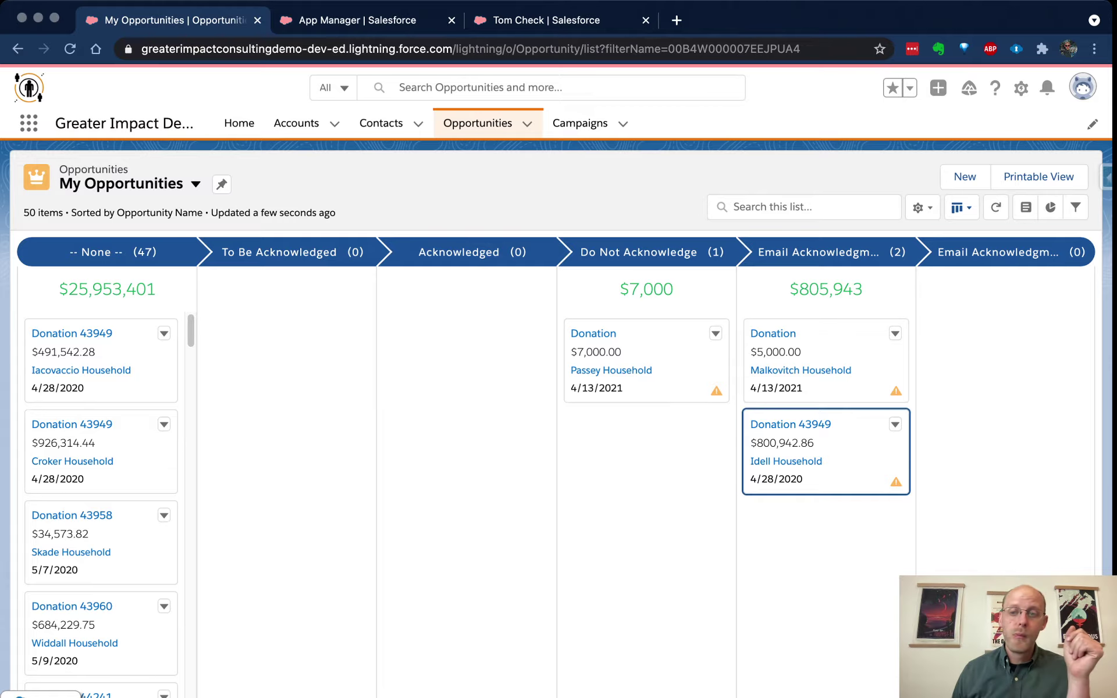
# Display the opportunities in Split View and open the $5,000.00 donation record beside the list
pyautogui.click(961, 208)
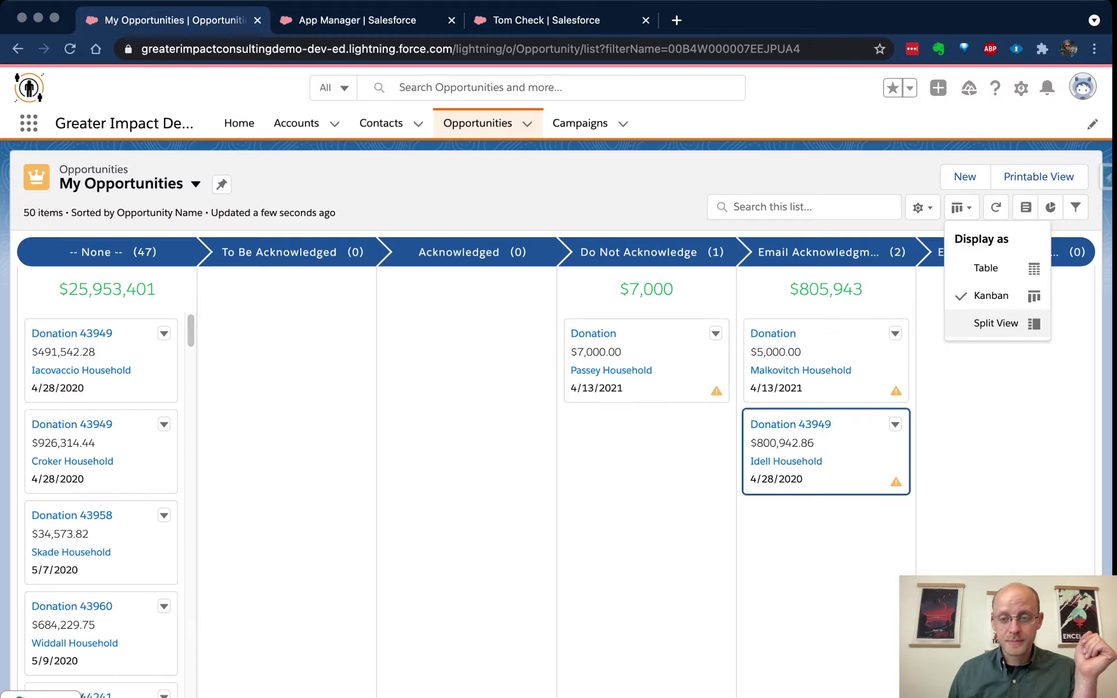
pyautogui.click(996, 324)
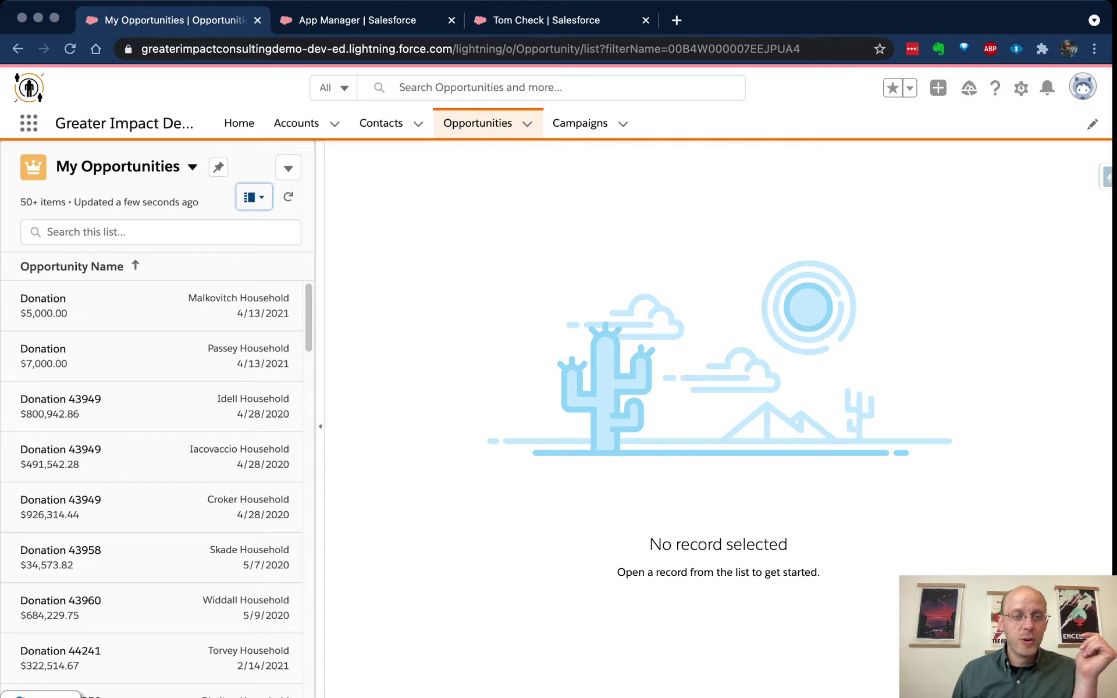
pyautogui.click(116, 314)
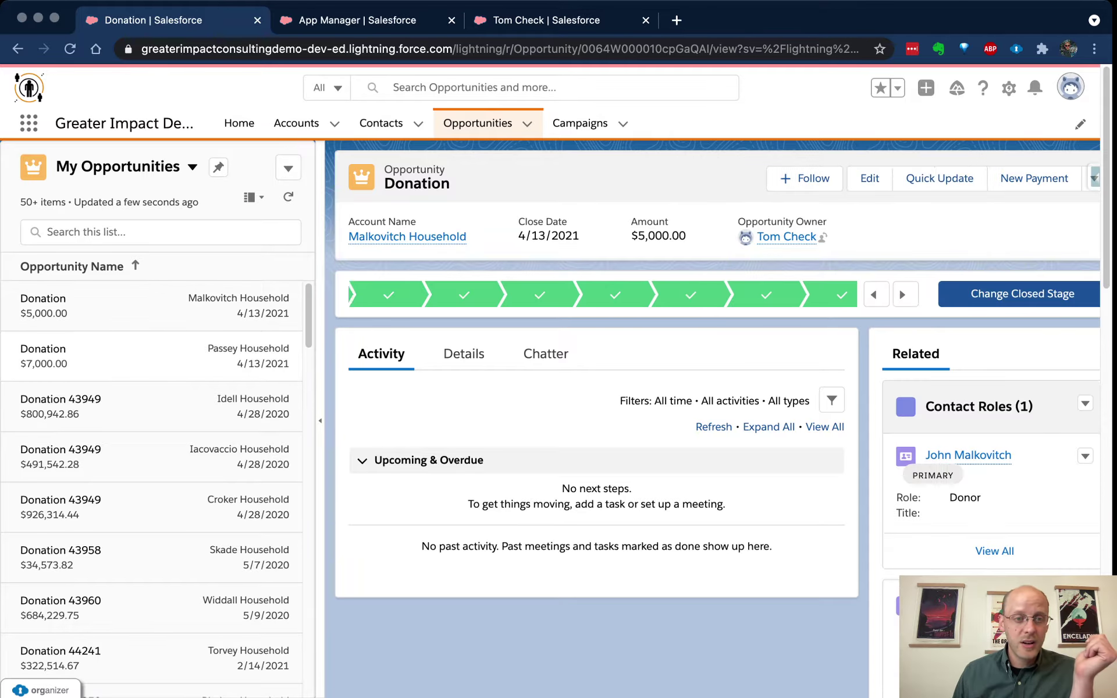
pyautogui.scroll(-1, 116, 314)
# Switch the list view to Opportunity Pipeline and show the details of the $7,000.00 donation
pyautogui.click(192, 167)
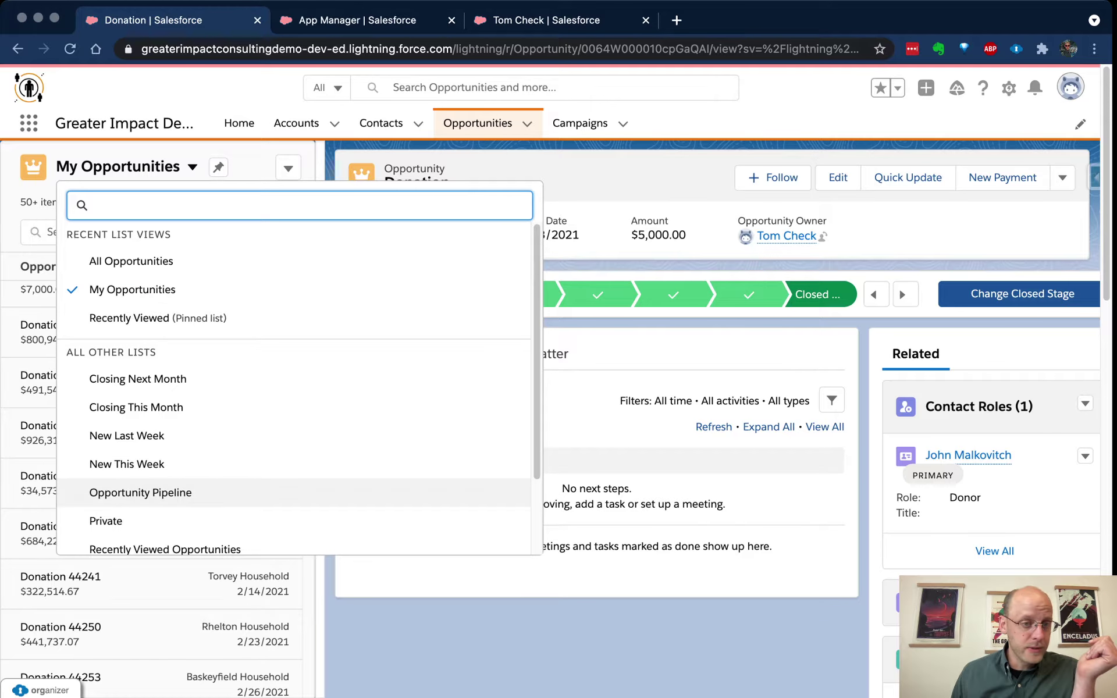
pyautogui.click(140, 492)
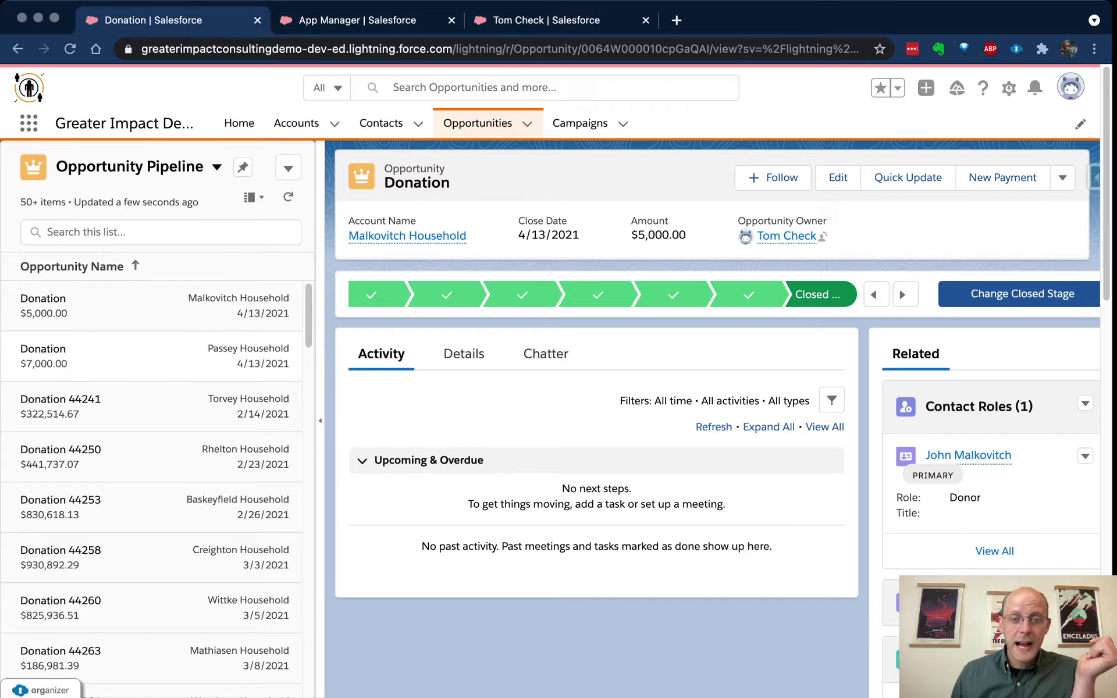
pyautogui.click(152, 356)
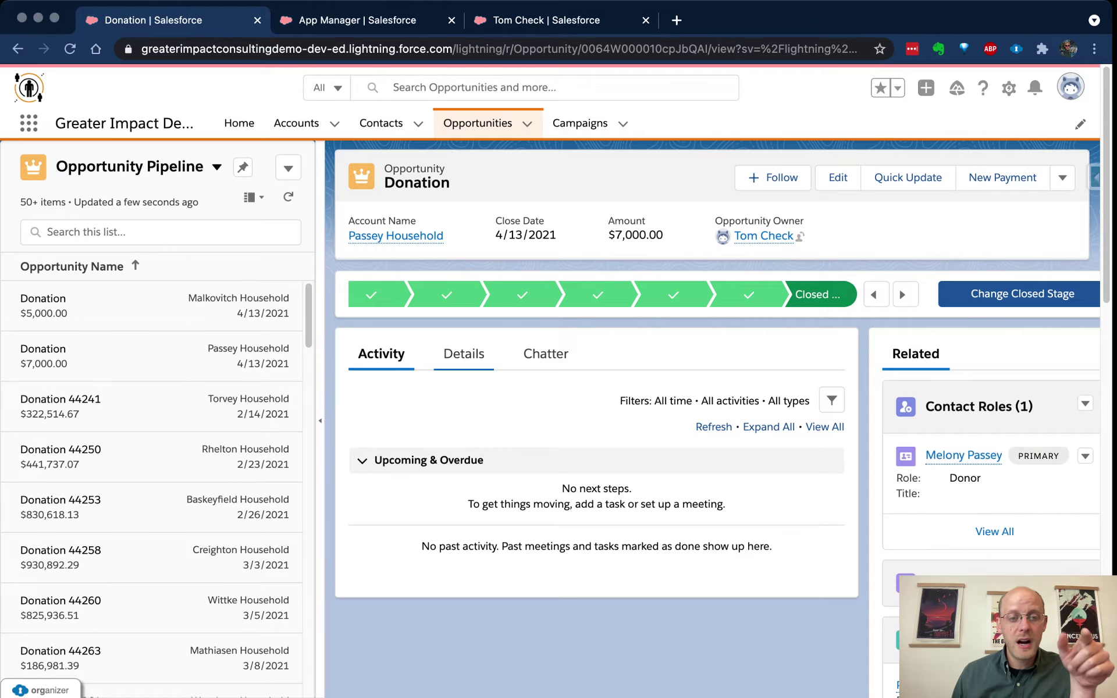
pyautogui.click(463, 354)
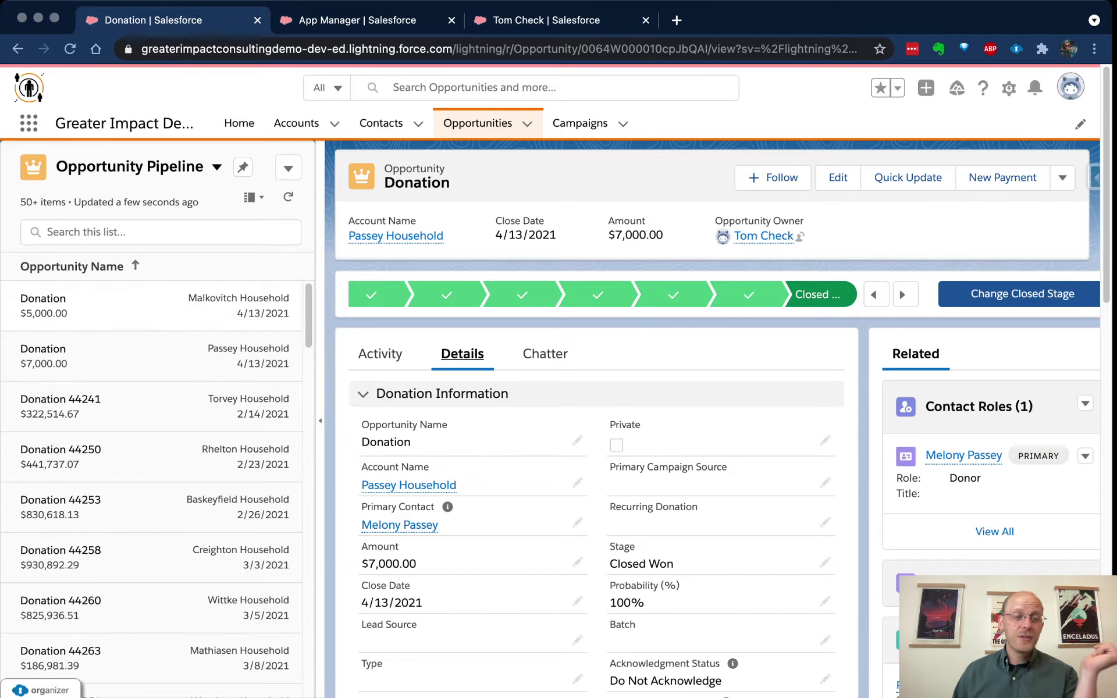
# Browse the records Donation 44241, 44250 and 44253 from the pipeline list, ending on Donation 44250
pyautogui.click(151, 406)
pyautogui.click(151, 457)
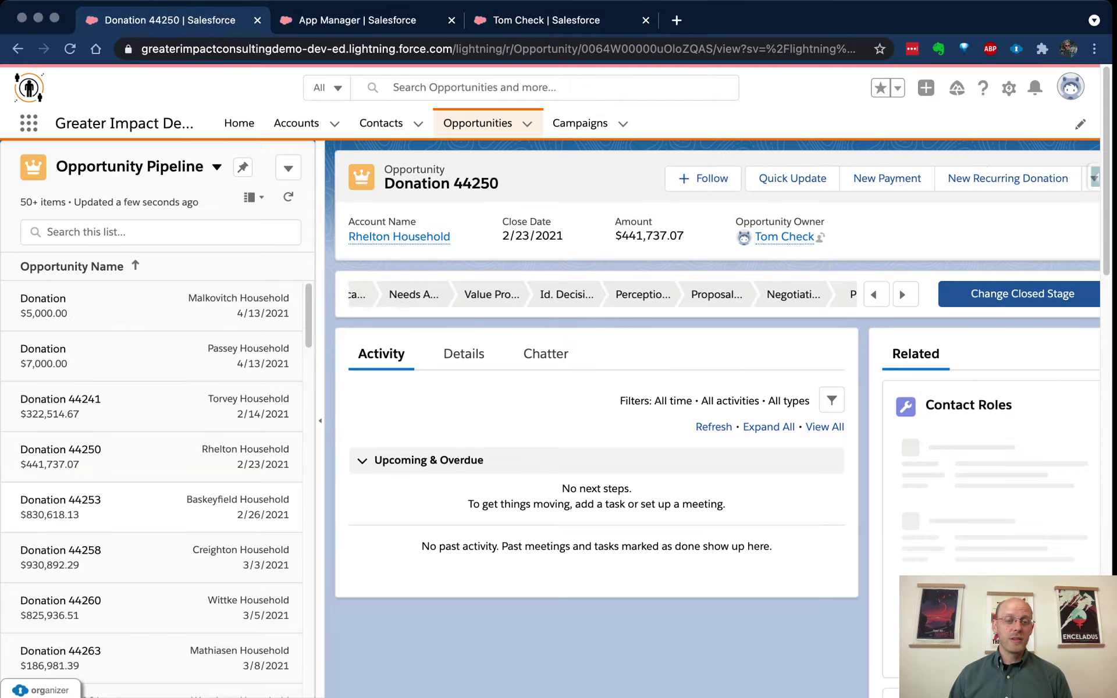
pyautogui.click(151, 508)
pyautogui.click(151, 456)
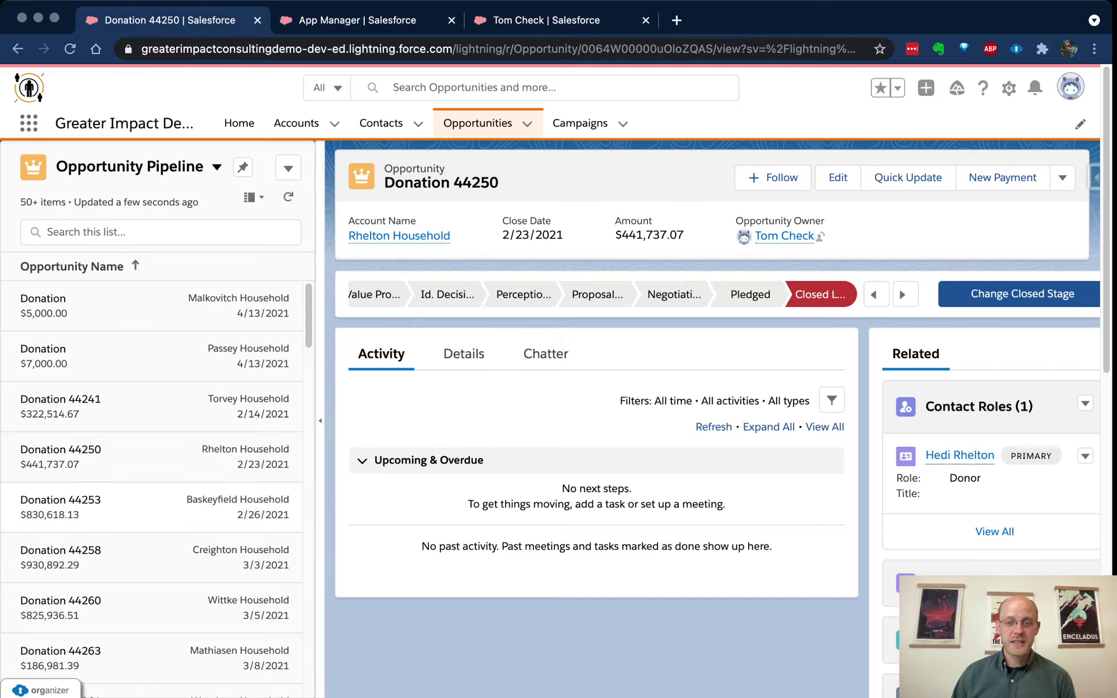
# Open Donation 44253 from the pipeline list, set its Acknowledgment Status to Acknowledged in the record details, and save
pyautogui.click(151, 507)
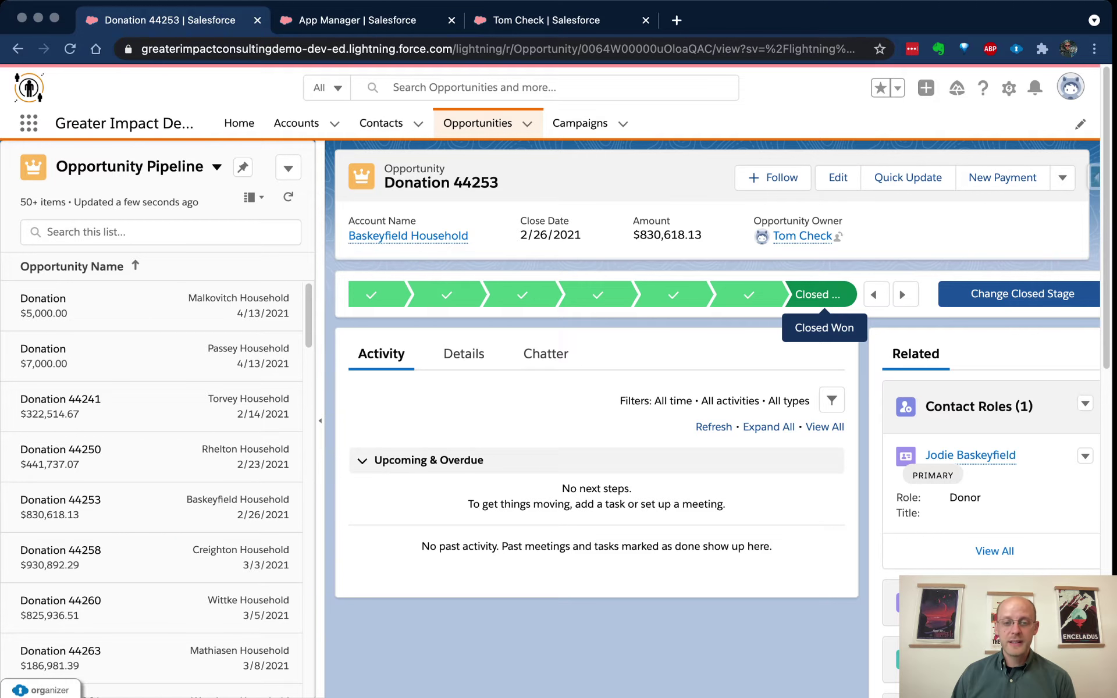
pyautogui.click(463, 354)
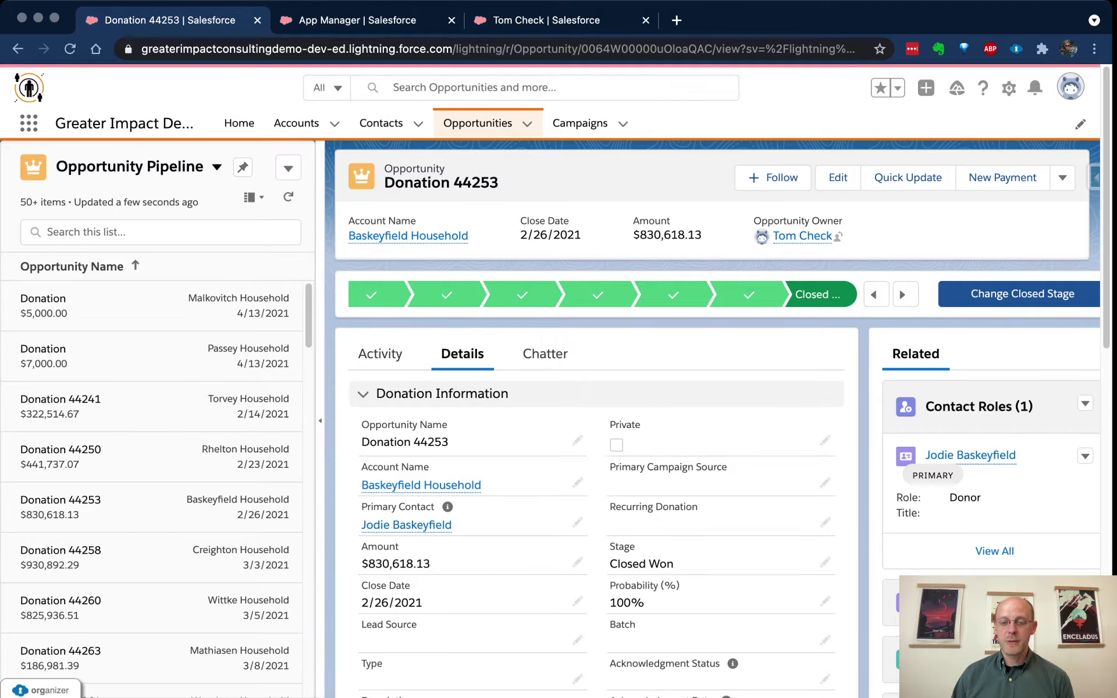
pyautogui.scroll(-2, 463, 353)
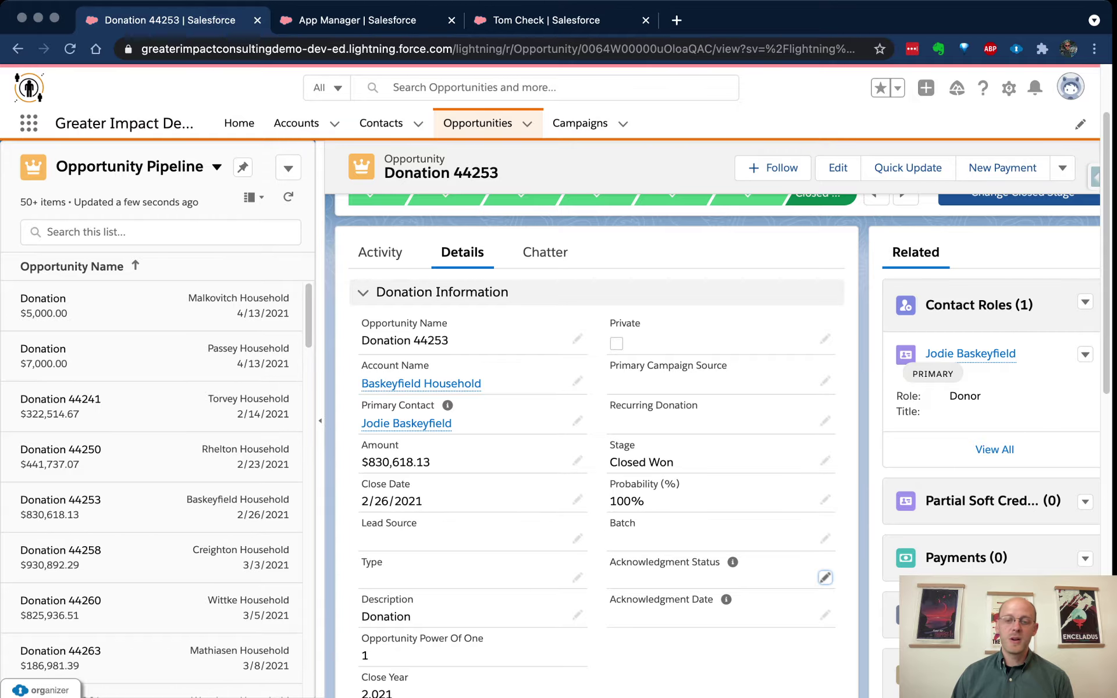
pyautogui.click(824, 577)
pyautogui.click(808, 587)
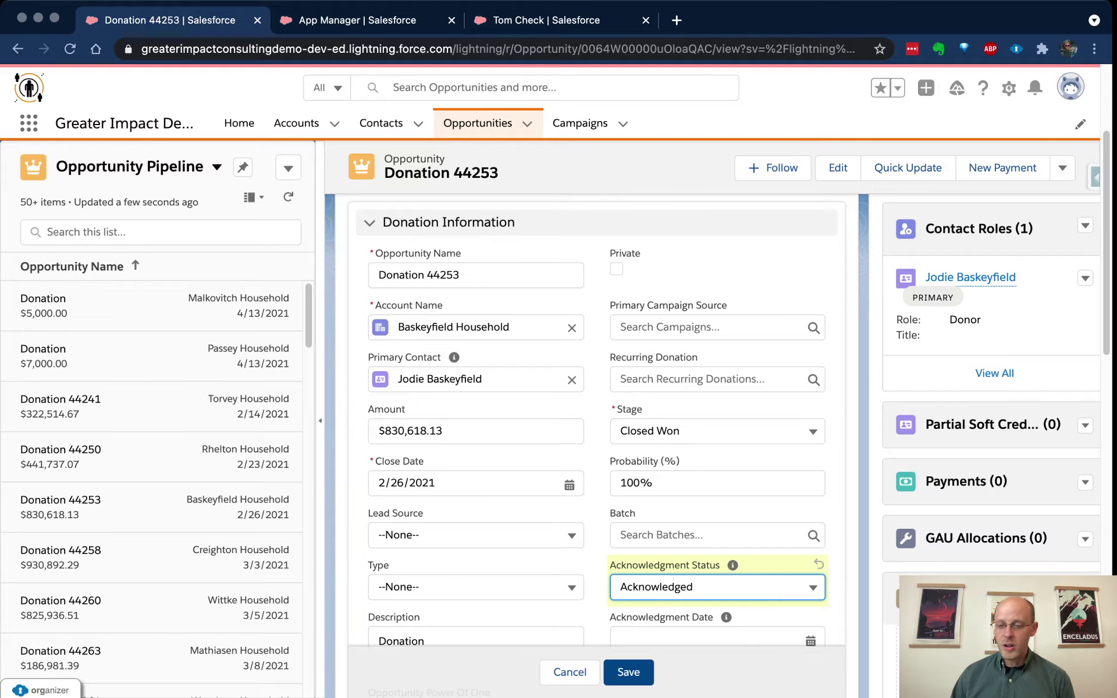
pyautogui.click(628, 672)
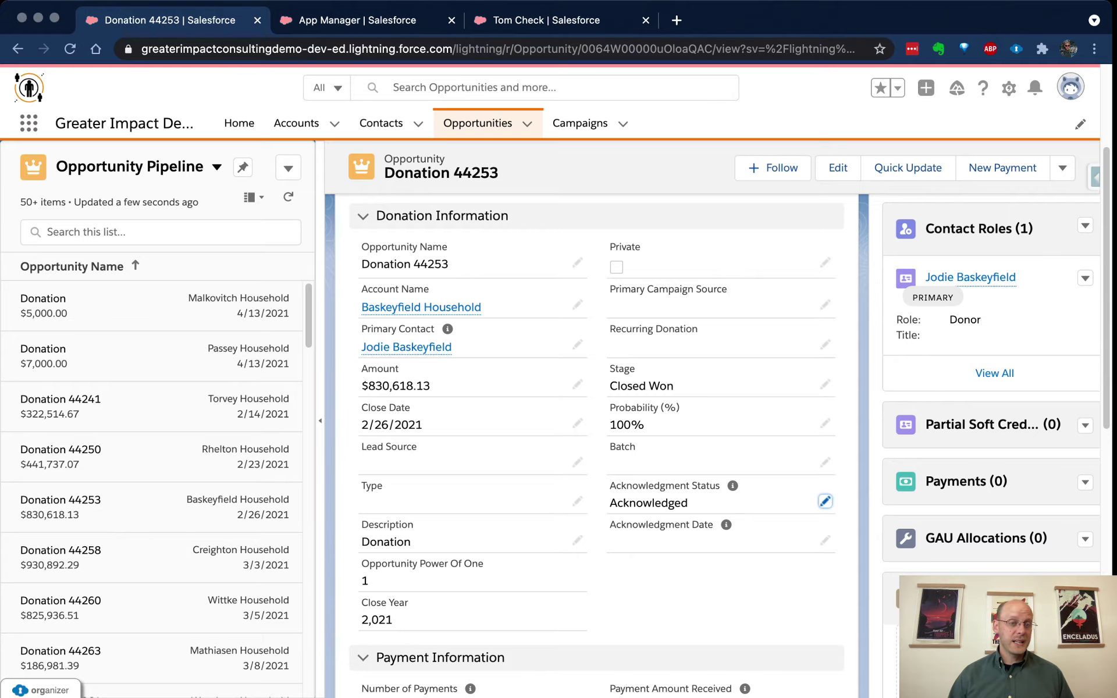
# Show the available display options for the Opportunity Pipeline list view
pyautogui.click(253, 197)
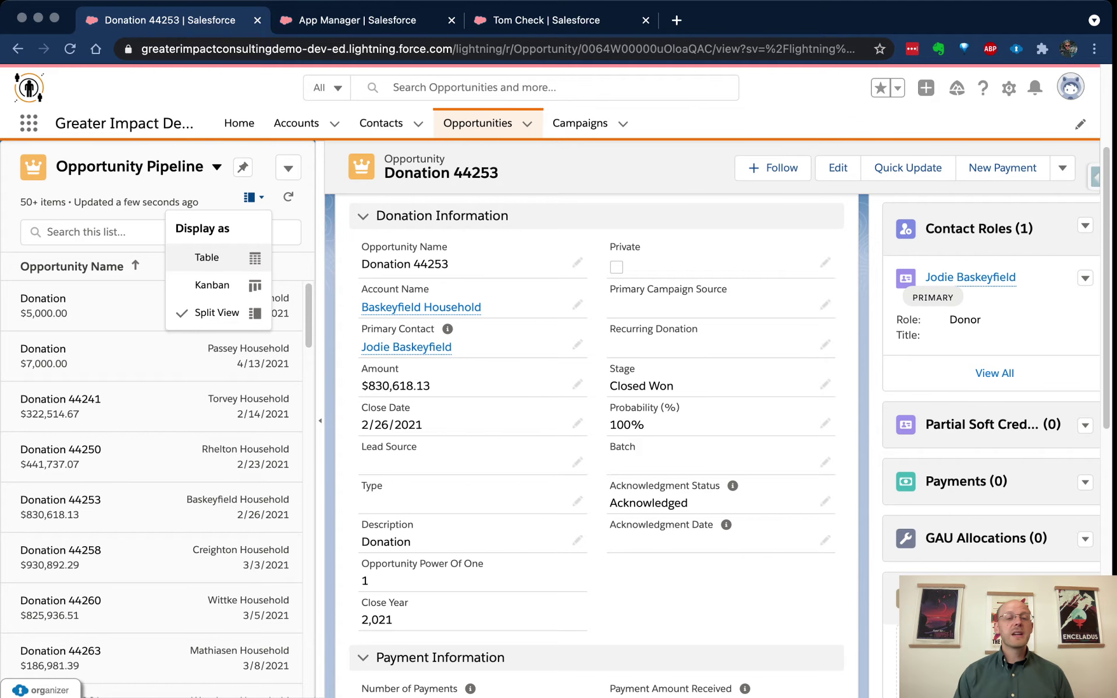